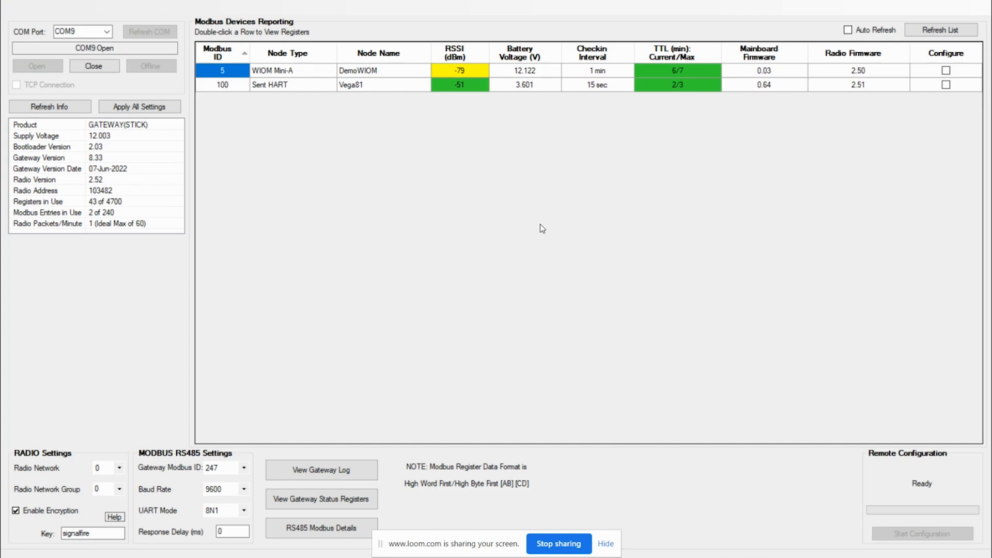
Check the Modbus IDs of the two listed nodes and view the reported values in the Sentinel HART window.
left_click(274, 85)
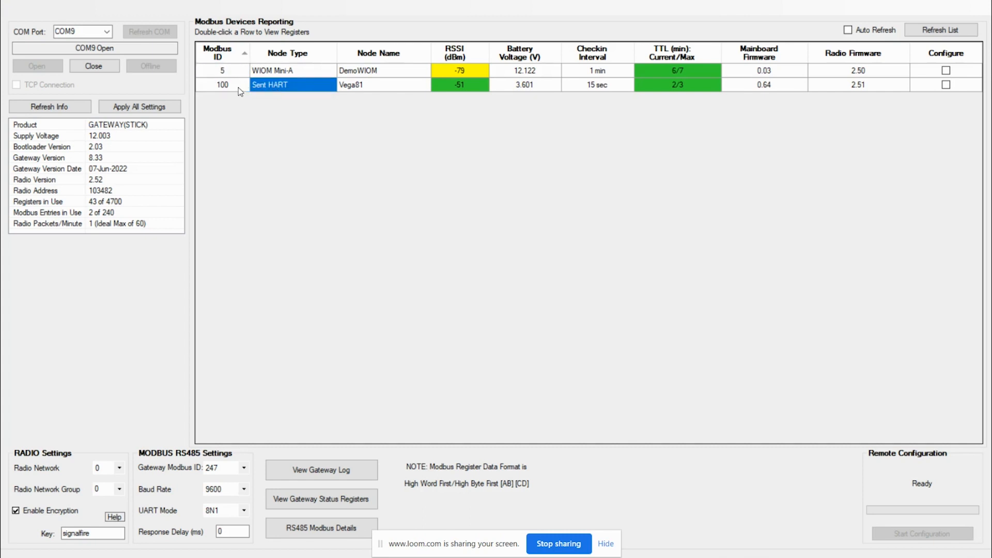
left_click(239, 87)
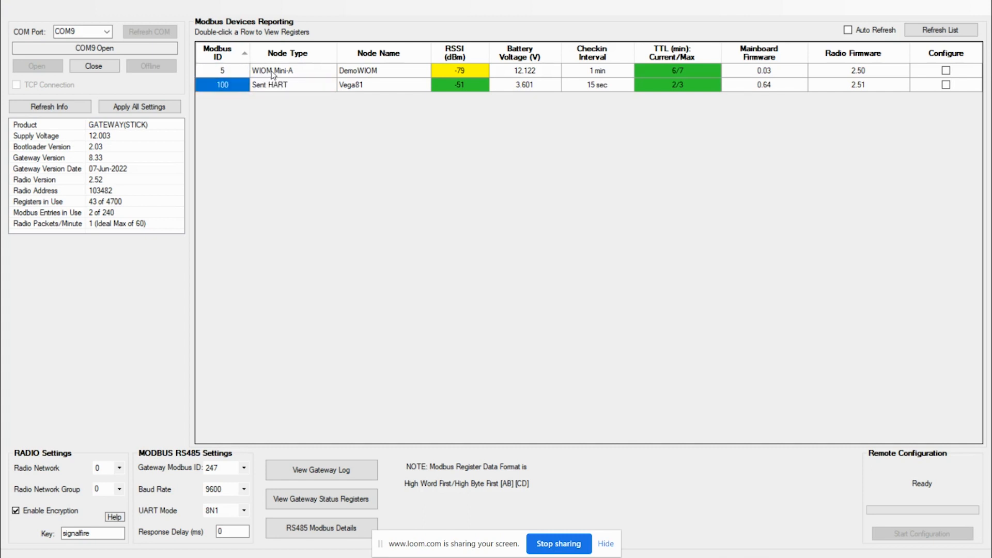
left_click(273, 74)
left_click(234, 73)
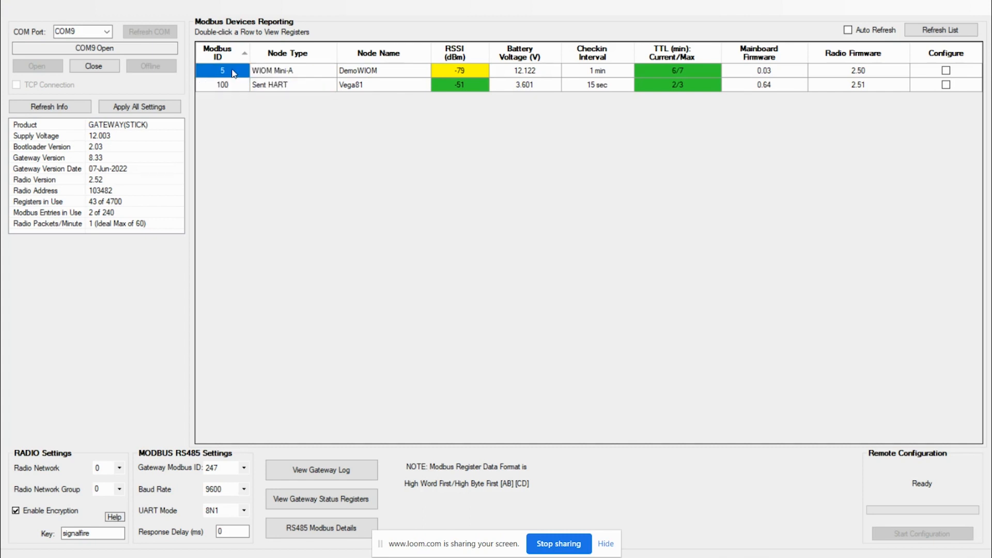
left_click(271, 87)
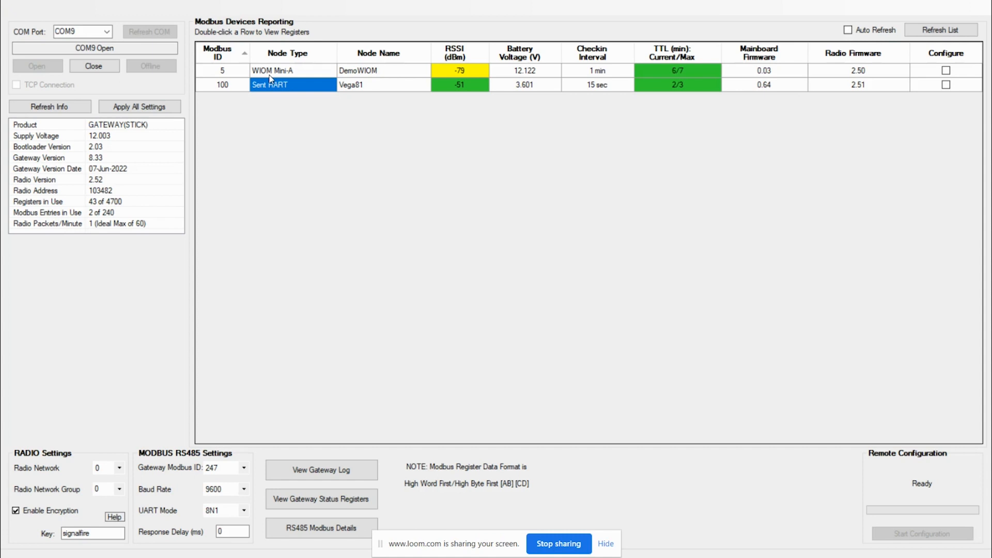
left_click(269, 74)
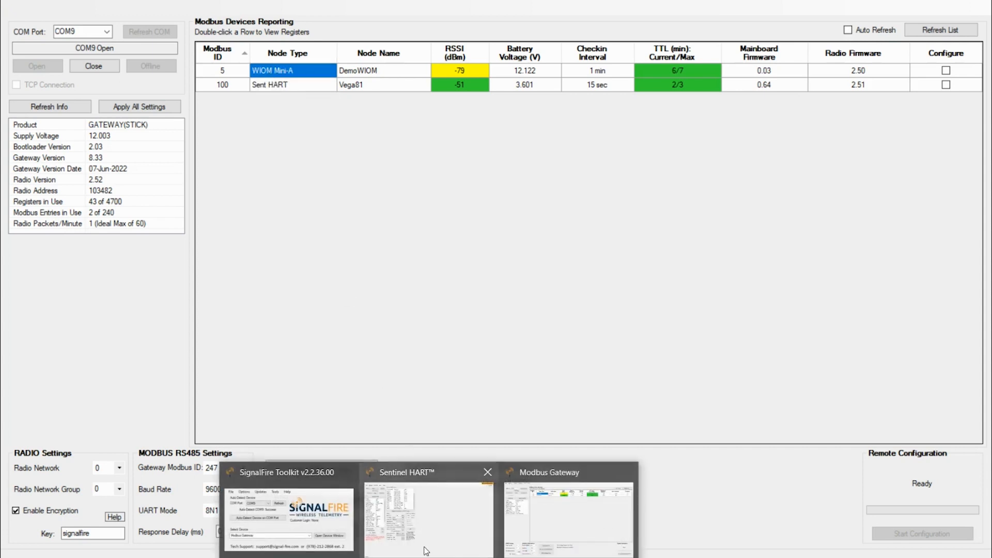
left_click(425, 549)
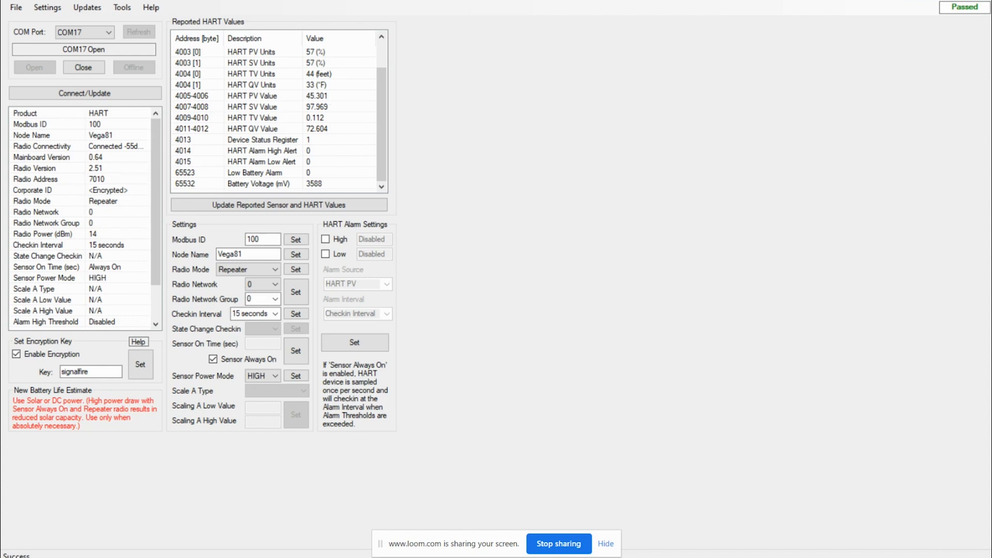
Return to the Modbus Gateway window and open the Remote Shutdown Settings.
mouse_move(429, 557)
left_click(539, 513)
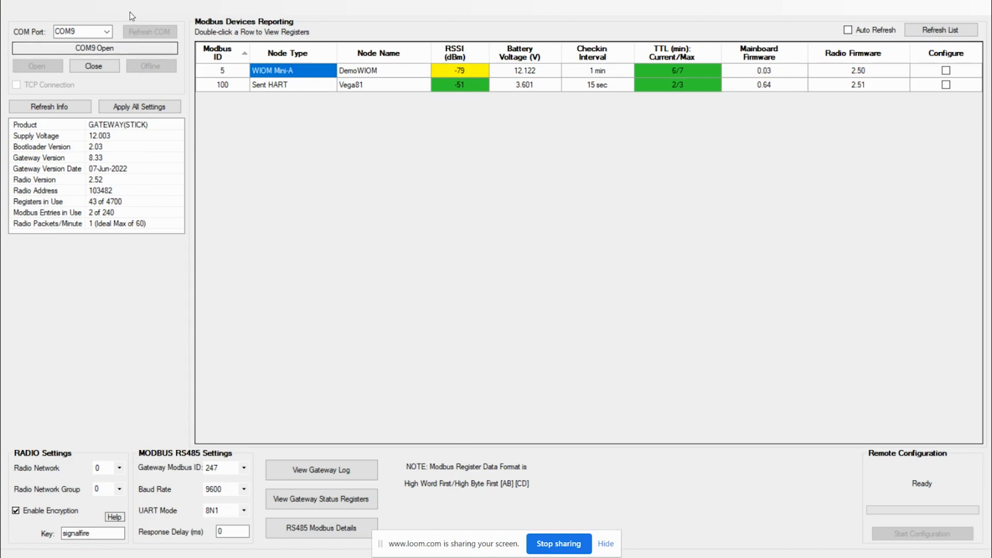
left_click(82, 0)
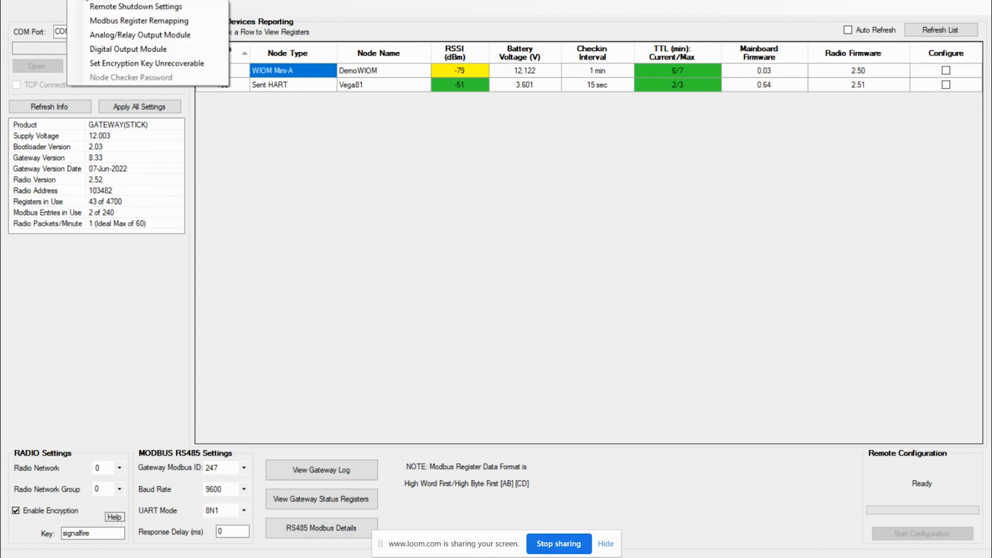
left_click(93, 7)
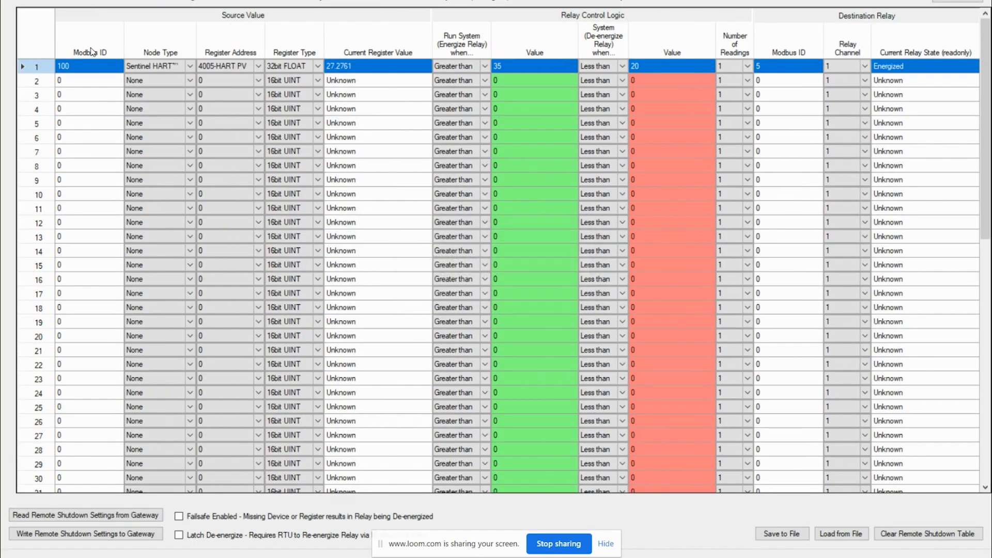
Reset the first remote shutdown row by setting its source Modbus ID to 0.
left_click(96, 67)
type("0")
left_click(146, 67)
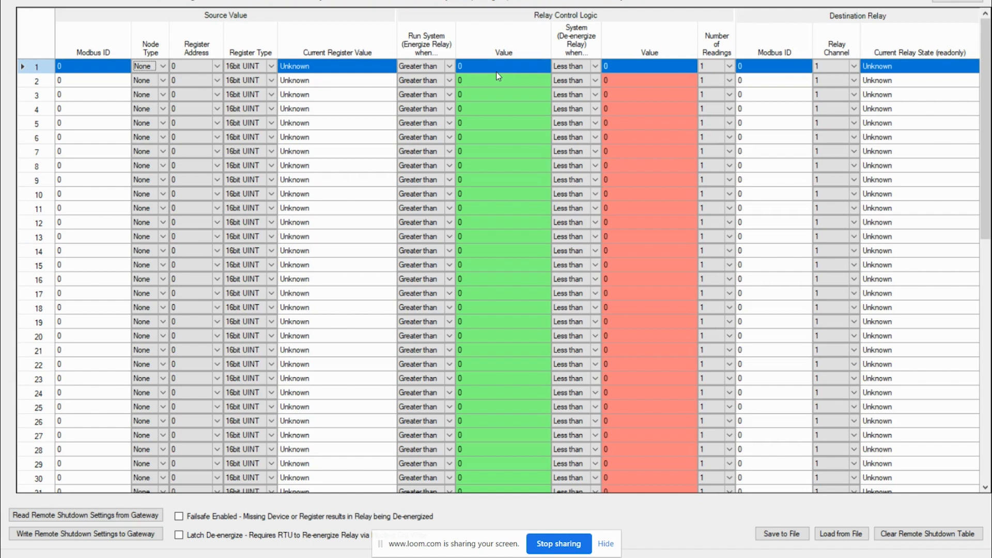
Set row 1's source to Modbus ID 100, node type Sentinel HART and register address 4005-HART PV.
left_click(80, 67)
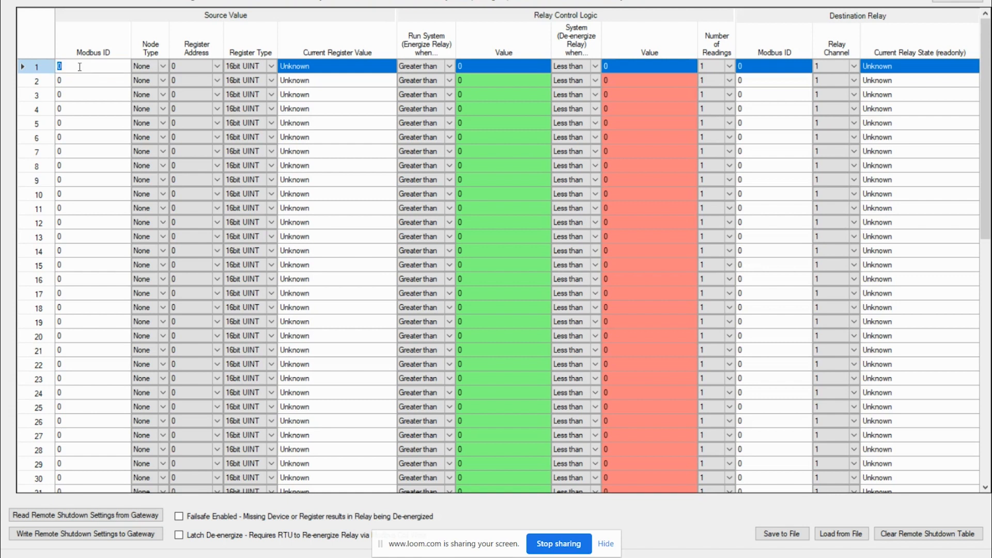
type("100")
key("Tab")
left_click(163, 64)
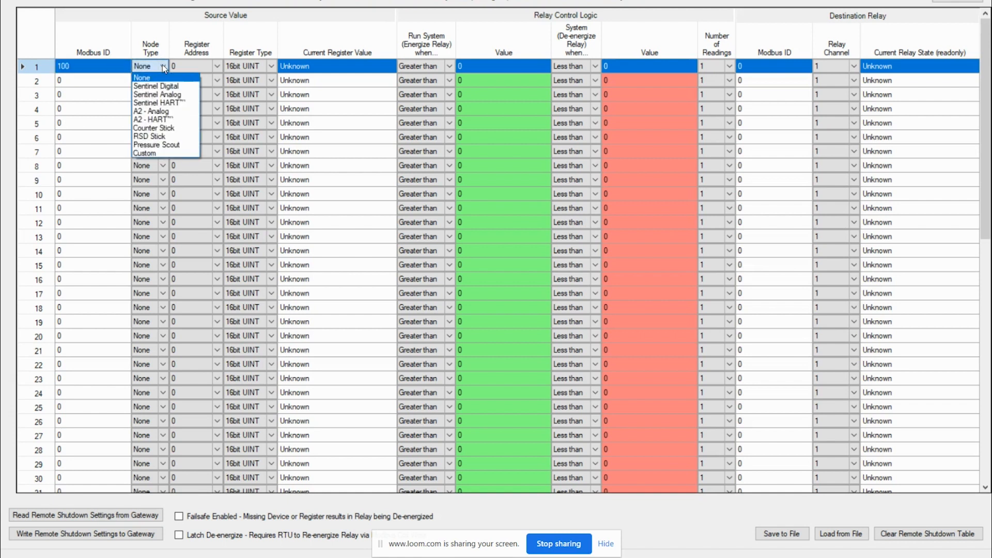
left_click(158, 102)
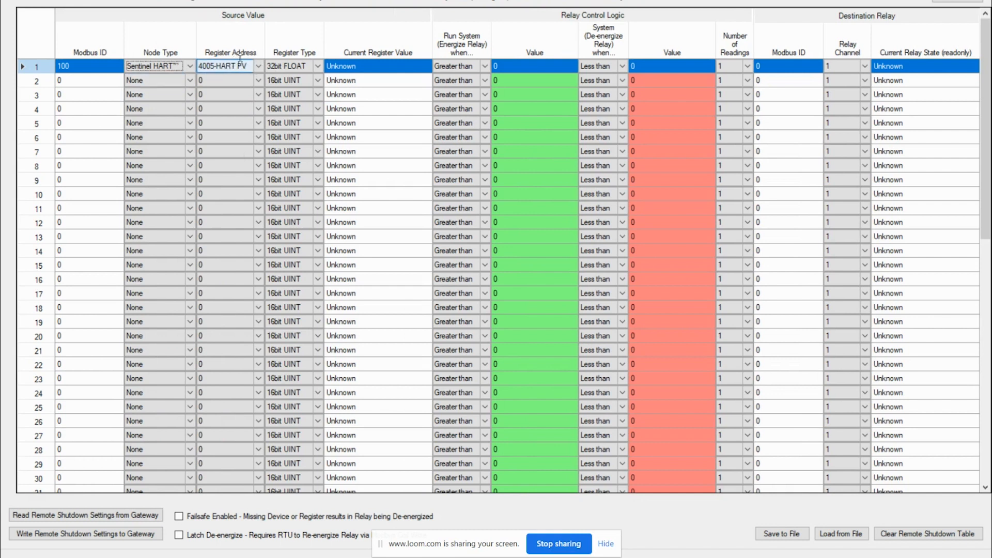
left_click(258, 66)
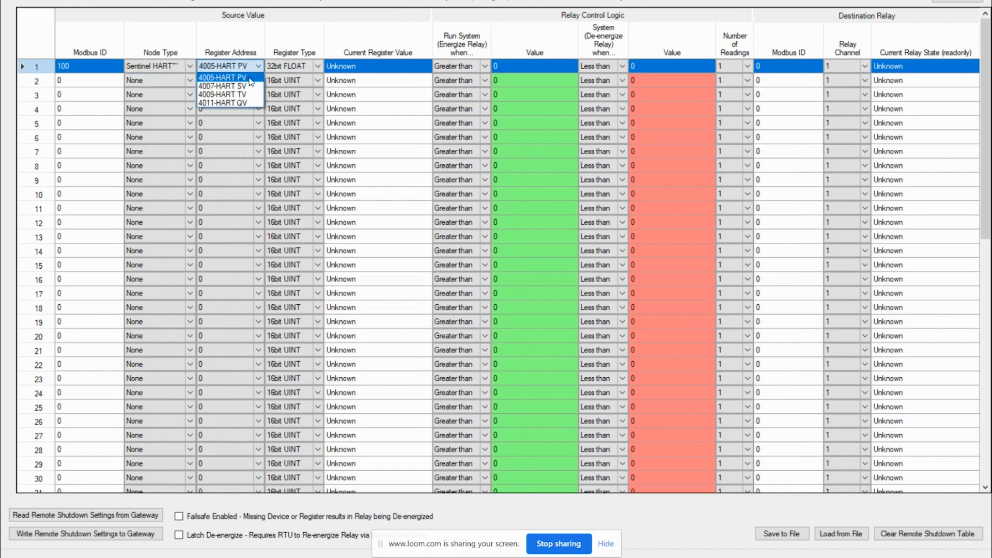
left_click(250, 78)
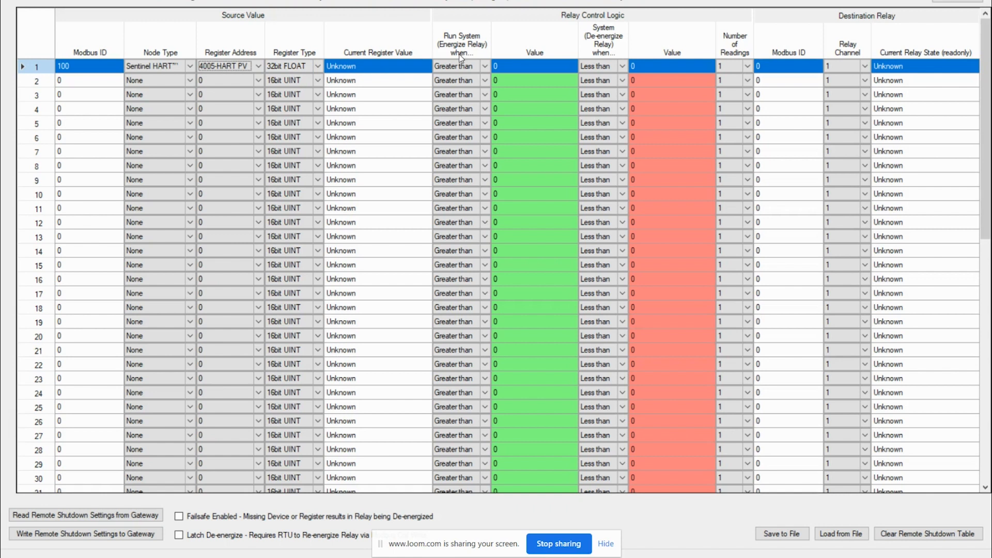
Set row 1's relay logic to energize when greater than 45.301 and de-energize when less than 45.301.
left_click(468, 66)
left_click(520, 66)
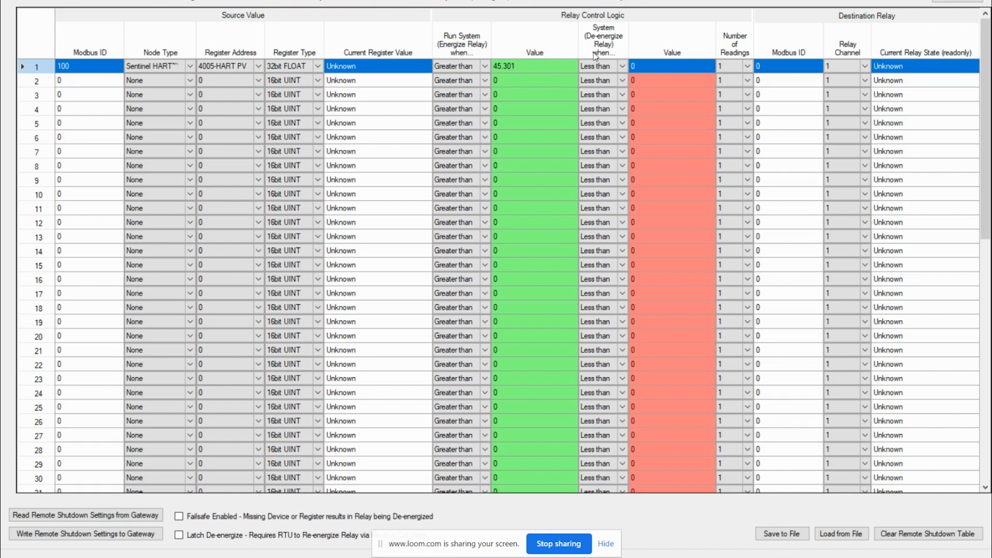
left_click(648, 67)
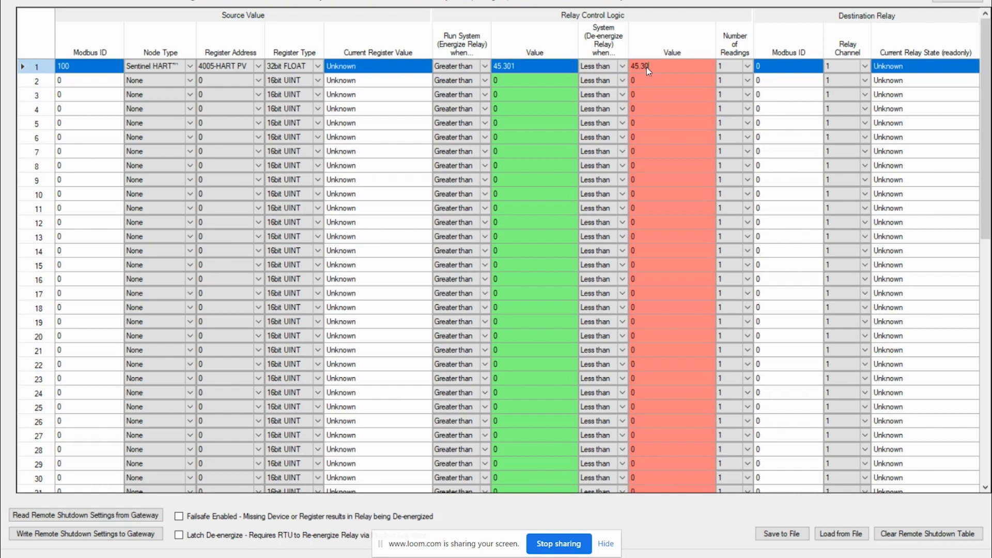
type("45.301")
Set row 1's destination relay to Modbus ID 5, relay channel 1.
left_click(770, 66)
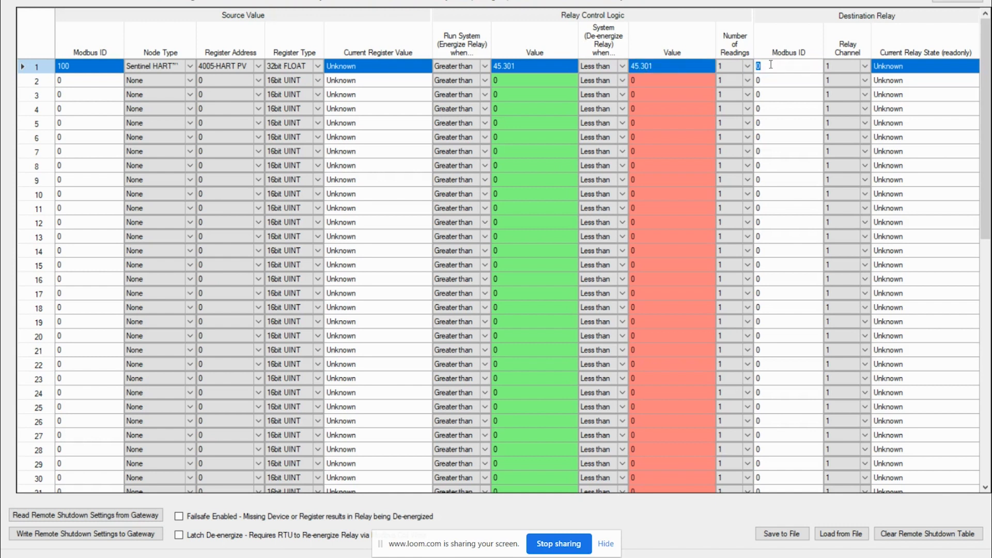
type("5")
left_click(845, 66)
left_click(866, 67)
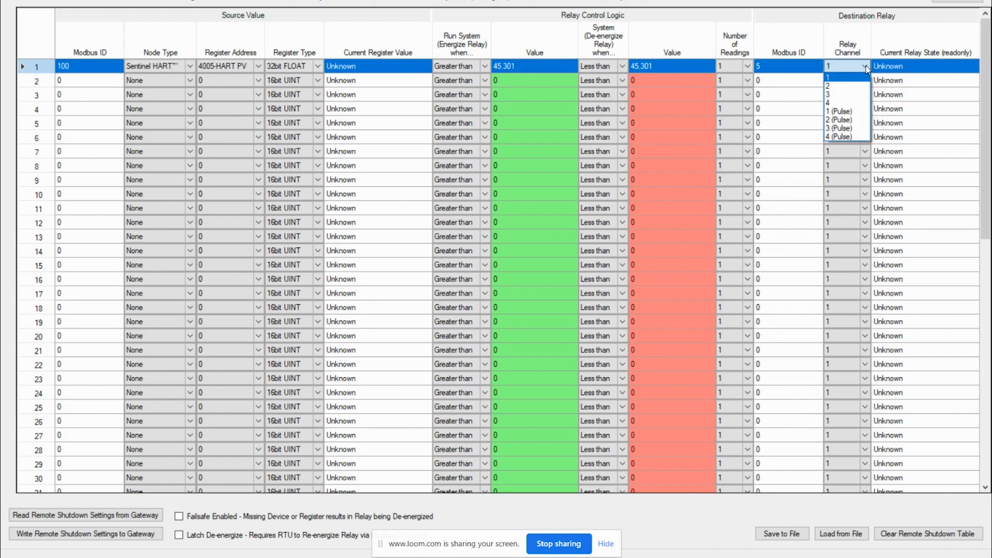
left_click(850, 77)
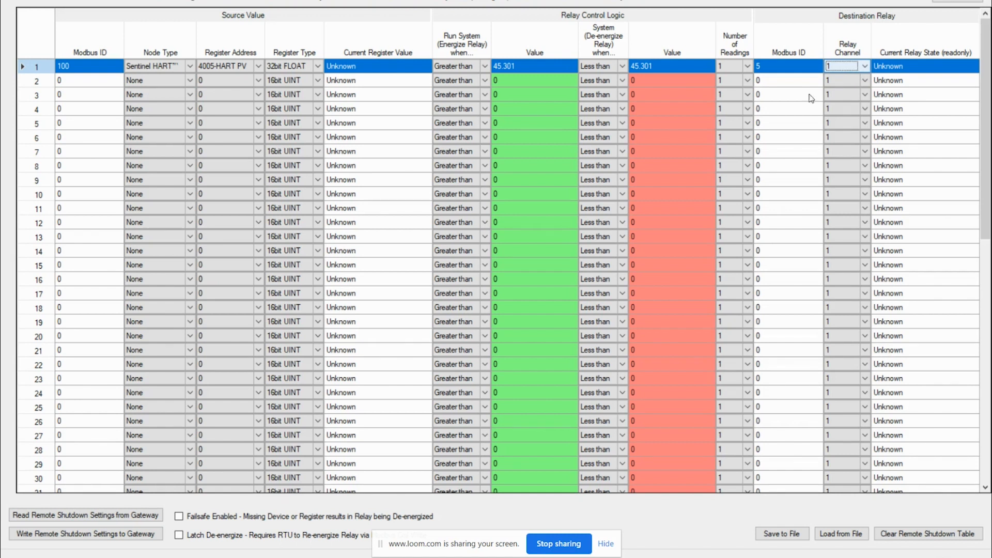
Write the remote shutdown settings to the gateway and read them back to check row 1's relay state.
left_click(87, 535)
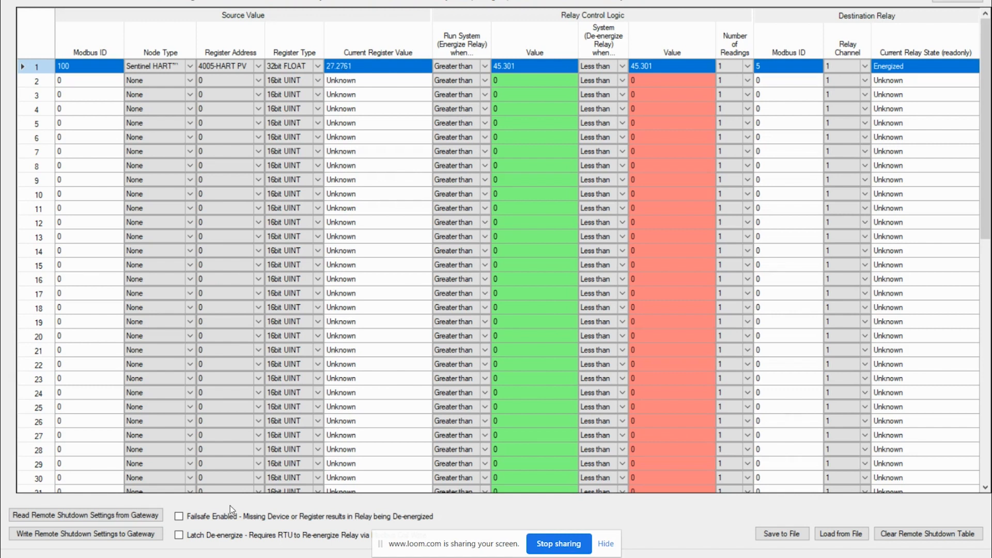
left_click(100, 512)
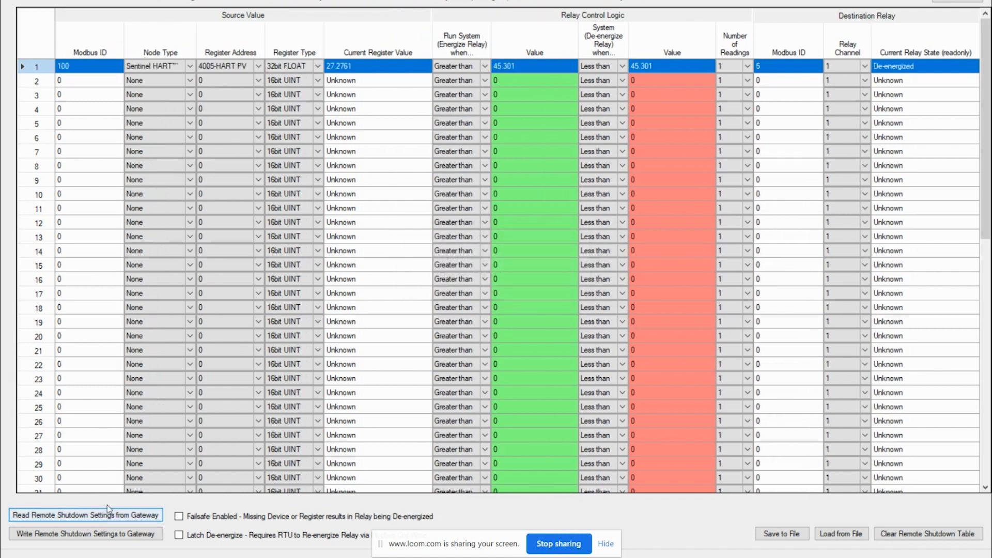
left_click(899, 67)
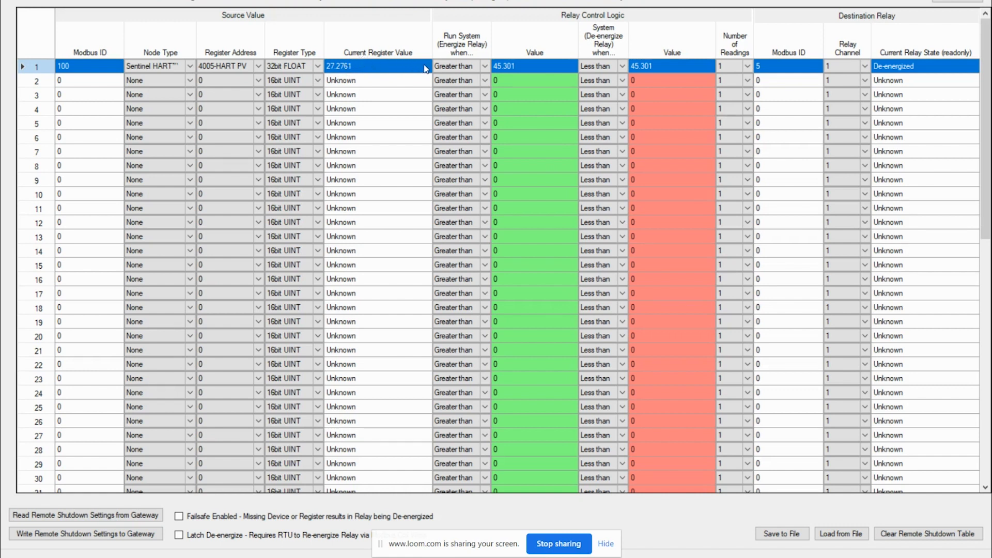
Set row 1's energize and de-energize values to 20, and write the settings to the gateway with a read-back check.
left_click(516, 66)
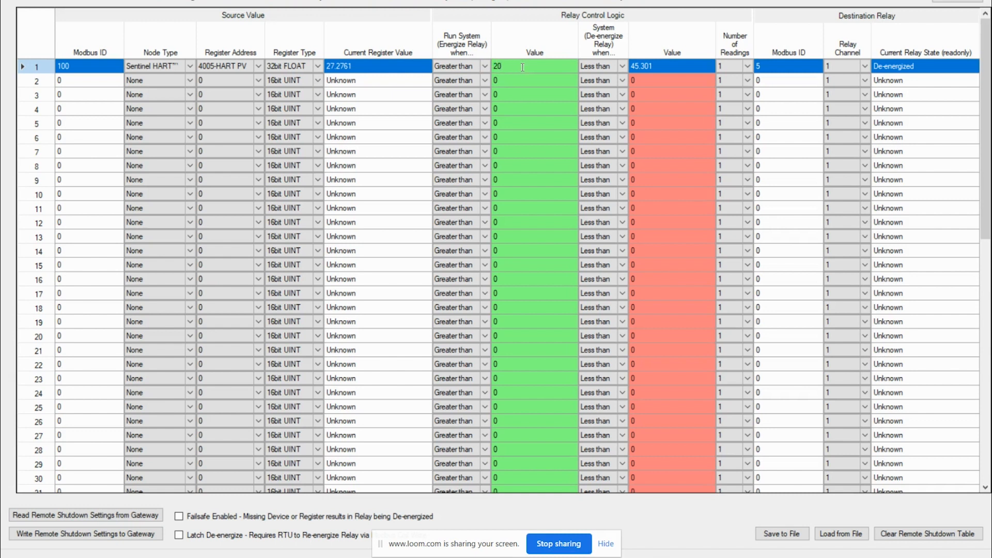
left_click(657, 66)
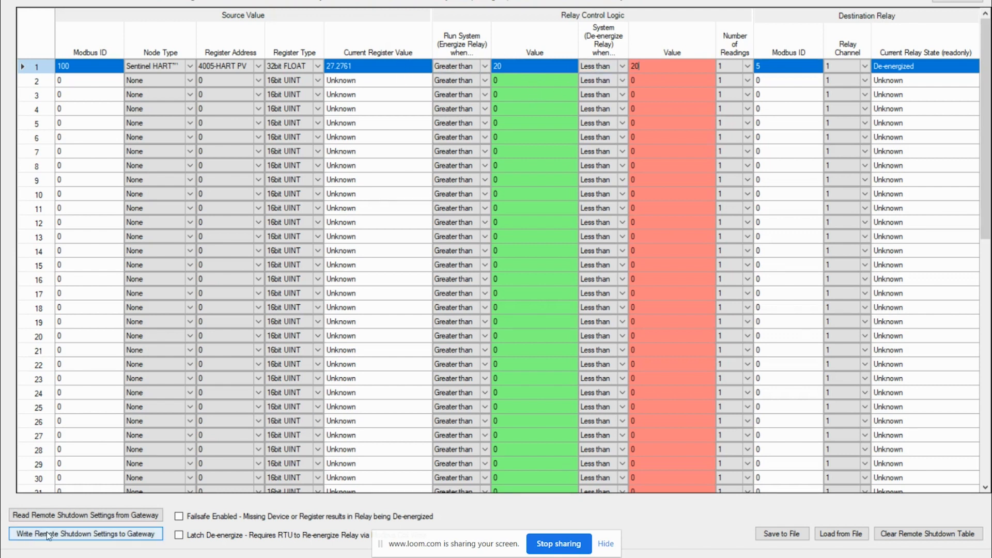
left_click(67, 536)
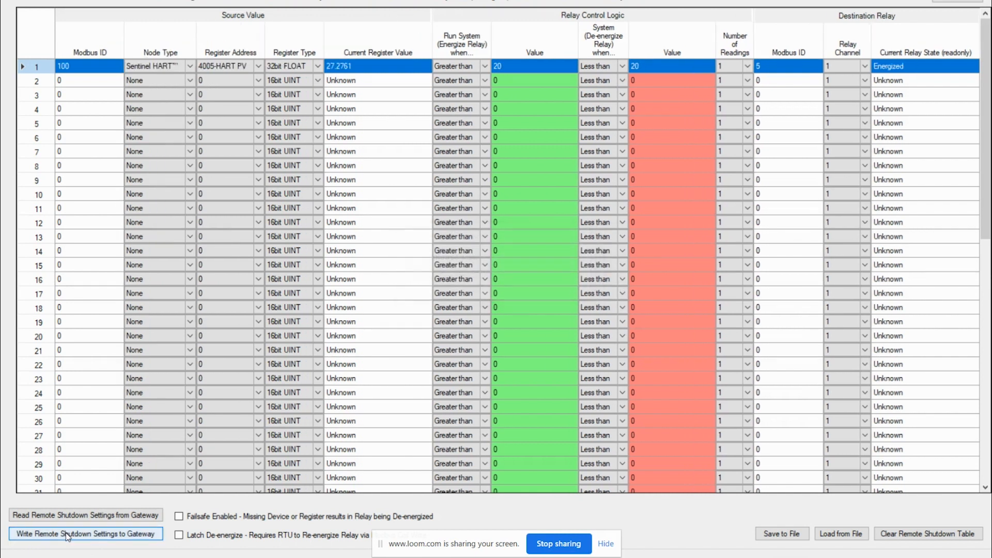
left_click(81, 517)
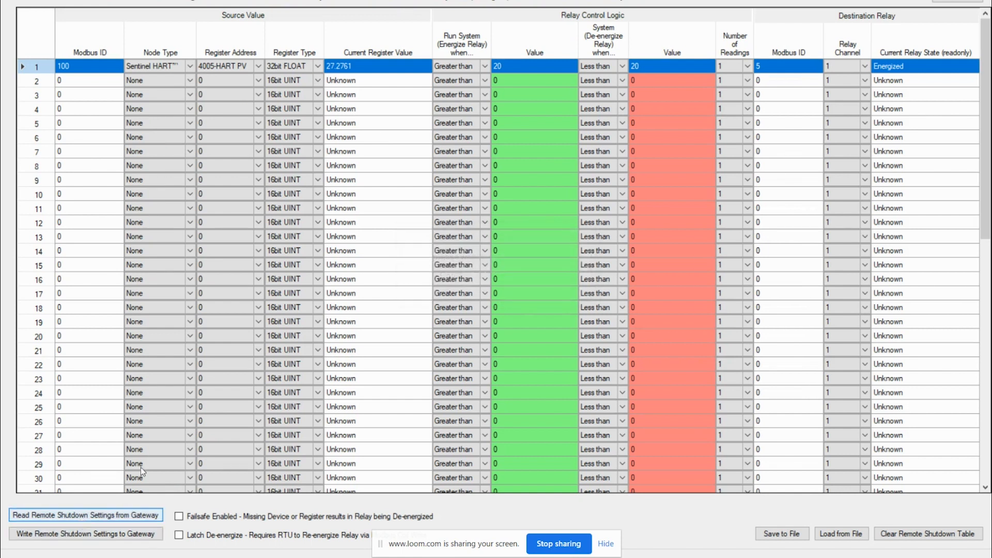